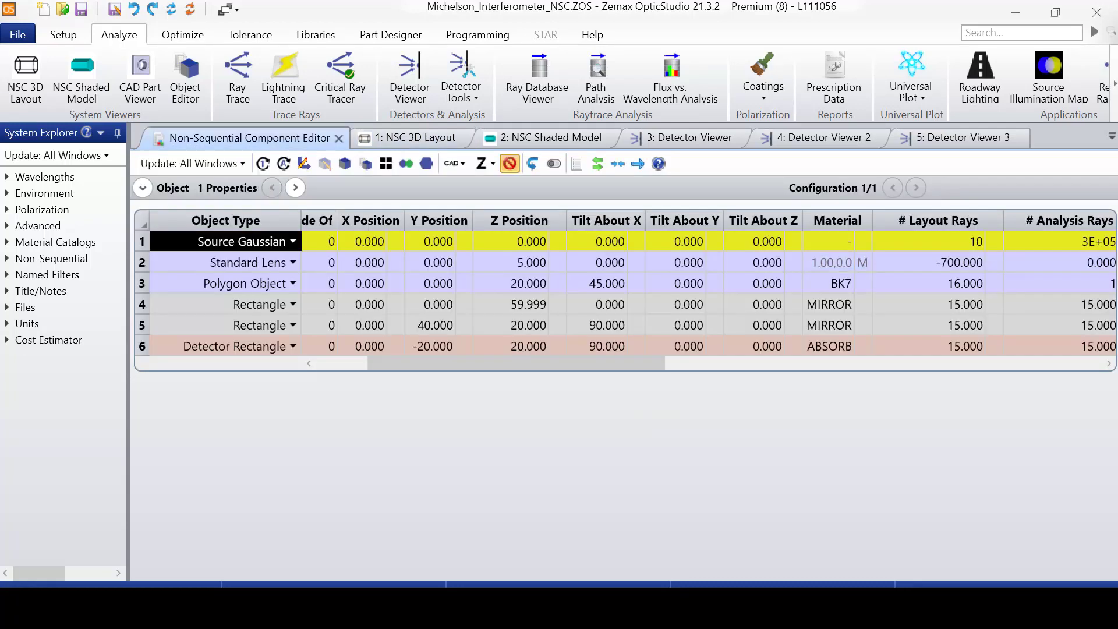
# Review the source and lens rows' parameters in the Non-Sequential Component Editor.
pyautogui.press('Right')
pyautogui.press('Right')
pyautogui.press('Right')
pyautogui.press('Right')
pyautogui.press('Right')
pyautogui.press('Right')
pyautogui.press('Right')
pyautogui.press('Right')
pyautogui.press('Right')
pyautogui.press('Right')
pyautogui.press('Right')
pyautogui.press('Right')
pyautogui.press('Right')
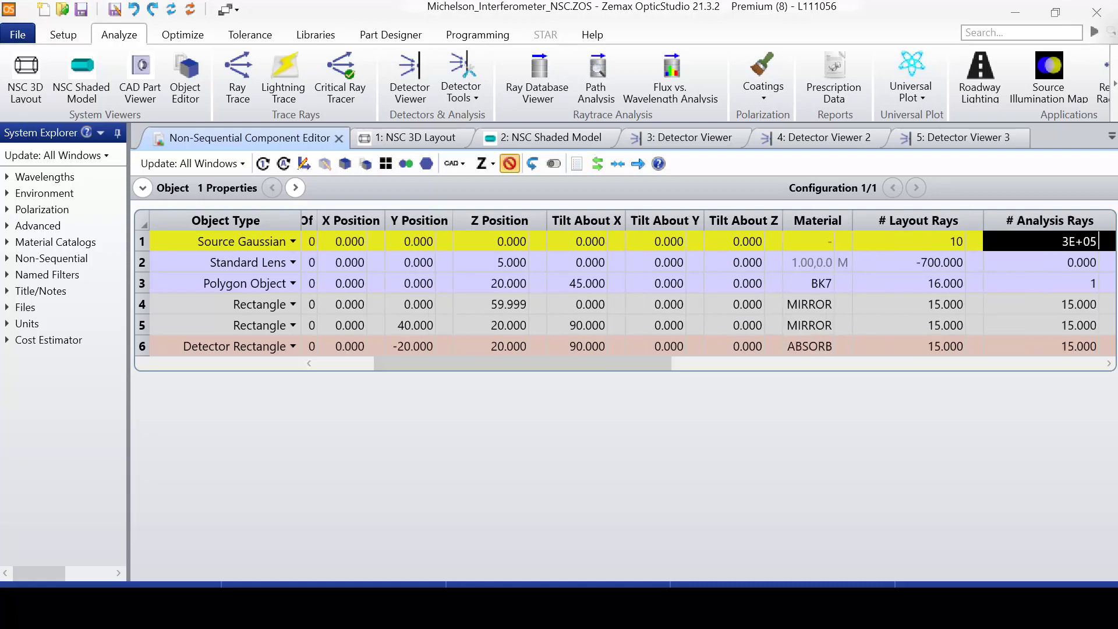
pyautogui.press('Left')
pyautogui.press('Left')
pyautogui.press('Right')
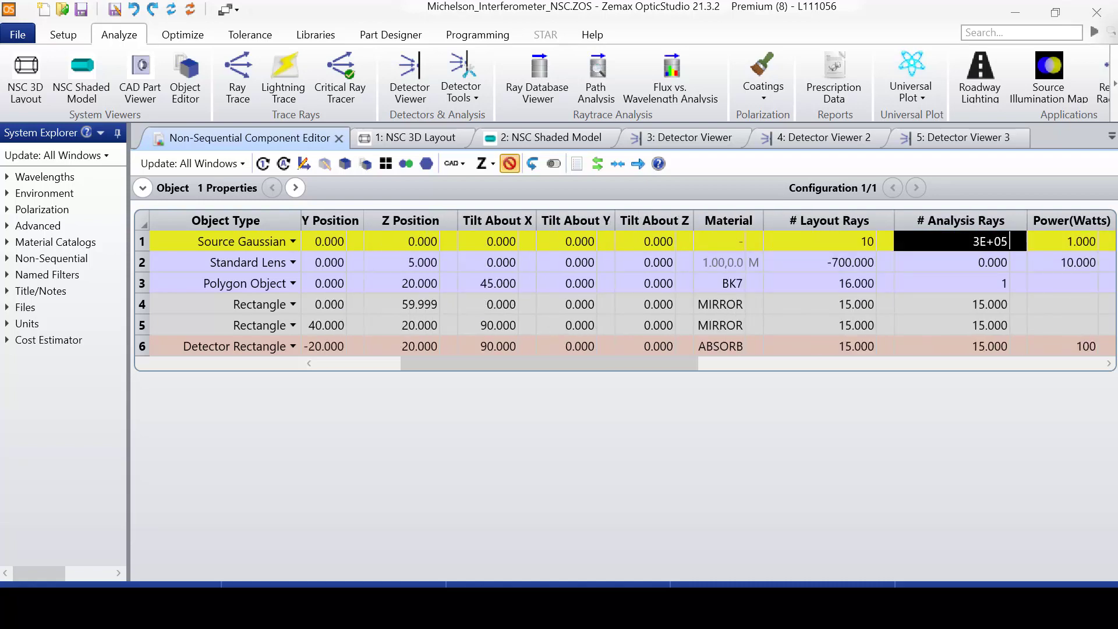
pyautogui.press('Right')
pyautogui.press('Right')
pyautogui.press('Right')
pyautogui.press('Right')
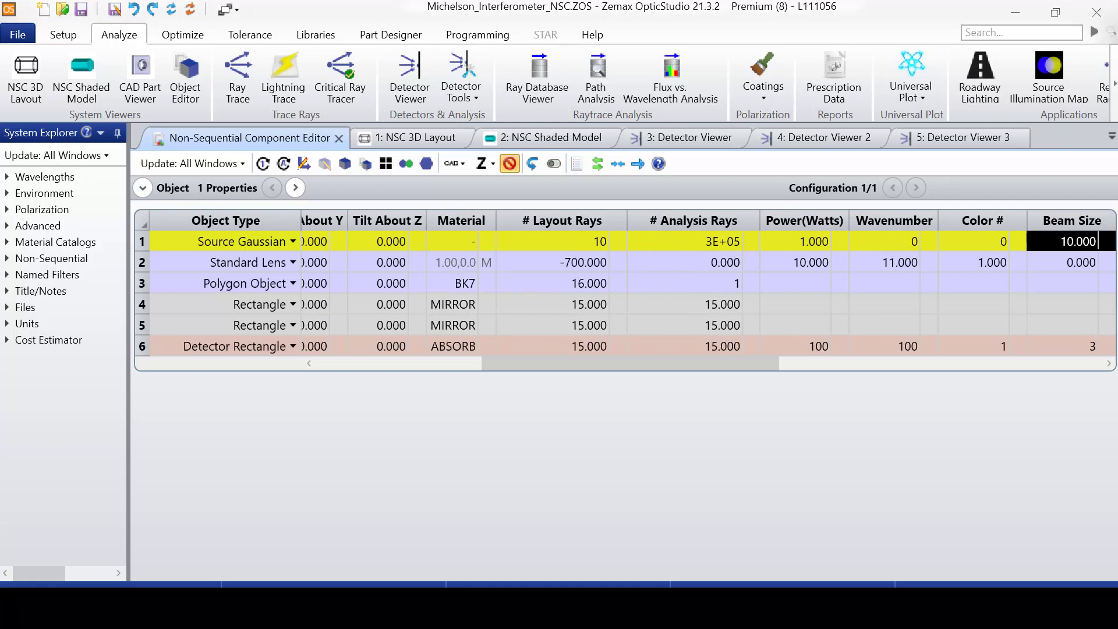
pyautogui.press('Down')
pyautogui.press('Left')
pyautogui.press('Home')
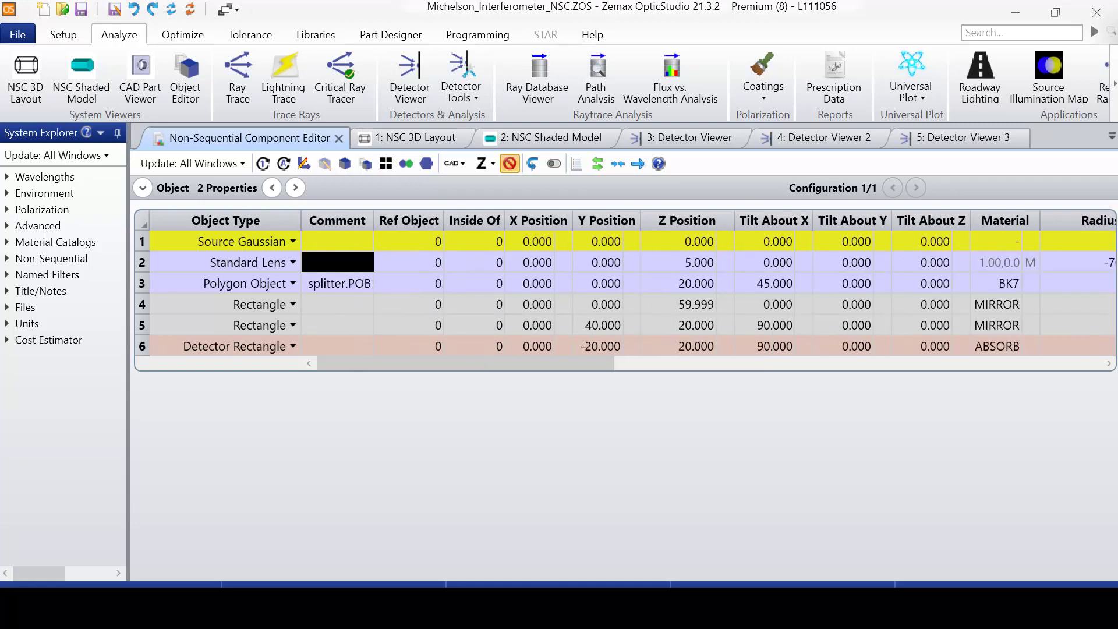
pyautogui.press('Left')
pyautogui.press('Right')
pyautogui.press('Down')
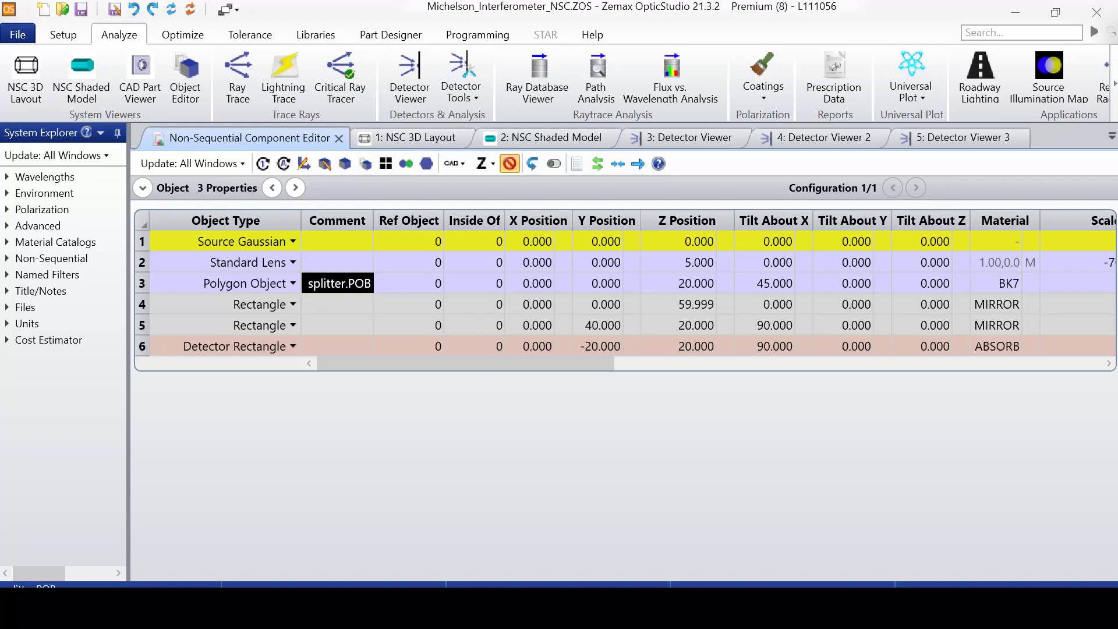
# Review the splitter's BK7 material, the mirror row, and the detector's size and pixel counts.
pyautogui.press('Right')
pyautogui.press('Right')
pyautogui.press('Right')
pyautogui.press('Right')
pyautogui.press('Right')
pyautogui.press('Right')
pyautogui.press('Right')
pyautogui.press('Right')
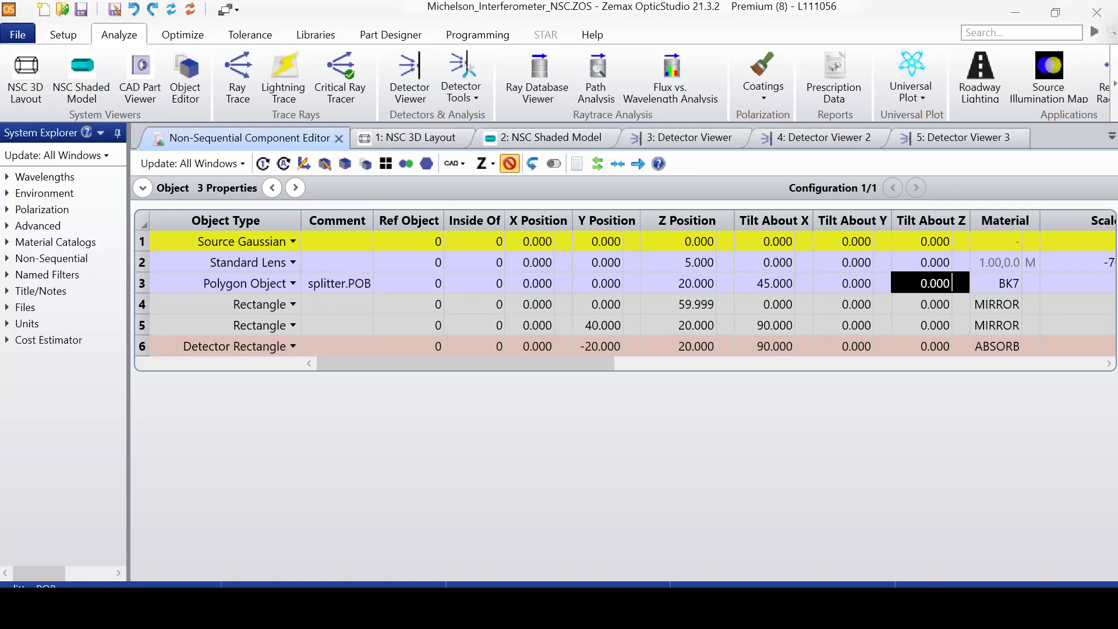
pyautogui.press('Right')
pyautogui.press('Down')
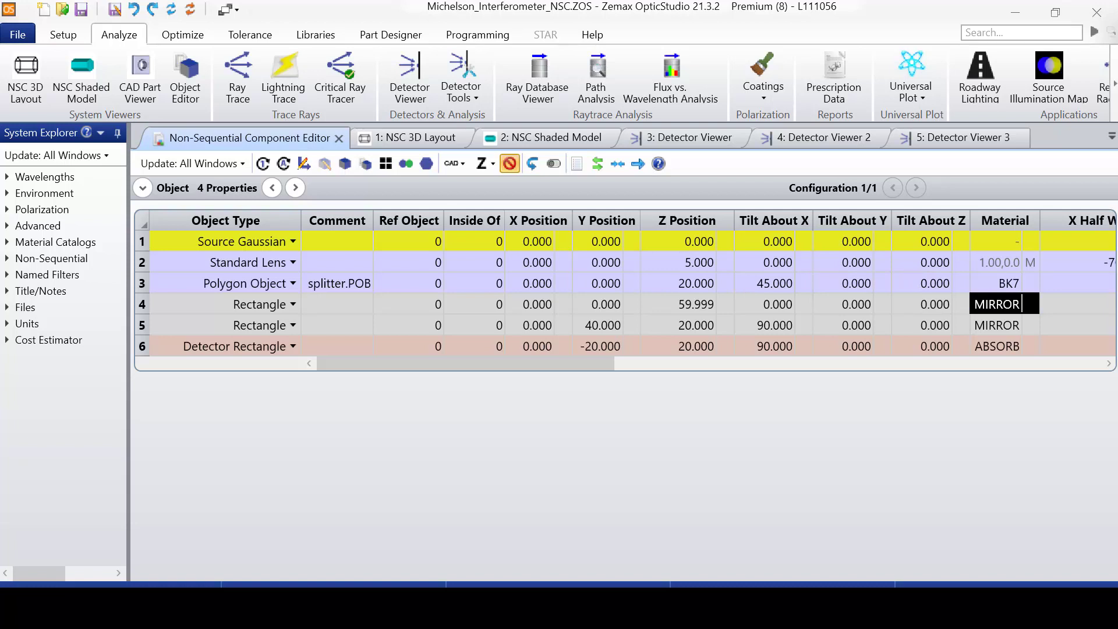
pyautogui.press('Down')
pyautogui.press('Down')
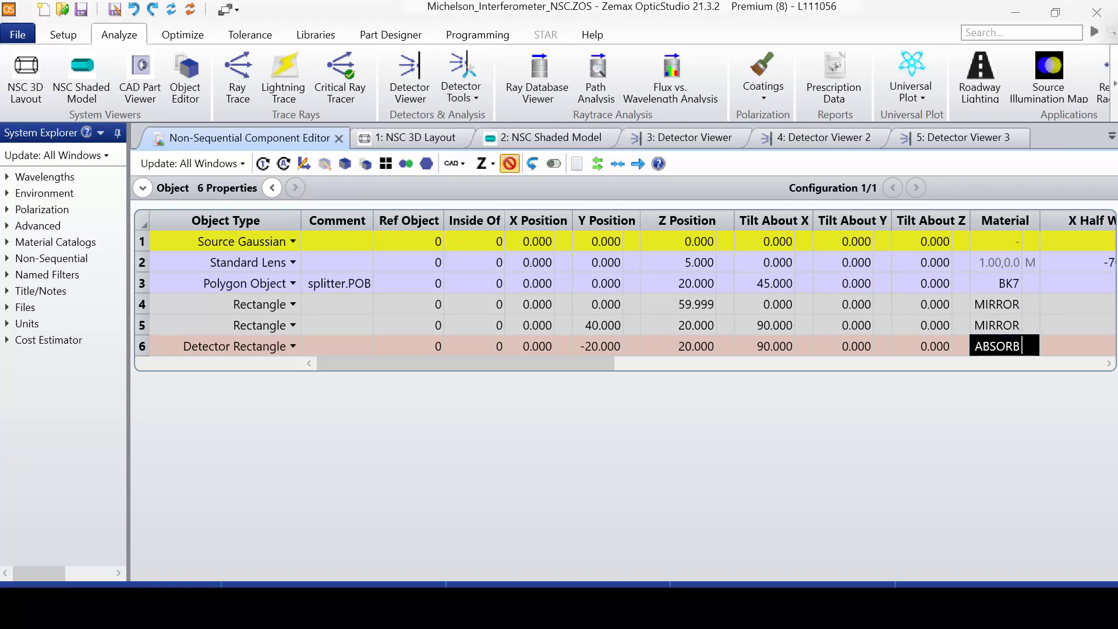
pyautogui.press('Left')
pyautogui.press('Left')
pyautogui.press('Left')
pyautogui.press('Left')
pyautogui.press('Left')
pyautogui.press('Left')
pyautogui.press('Left')
pyautogui.press('Left')
pyautogui.press('Left')
pyautogui.press('Left')
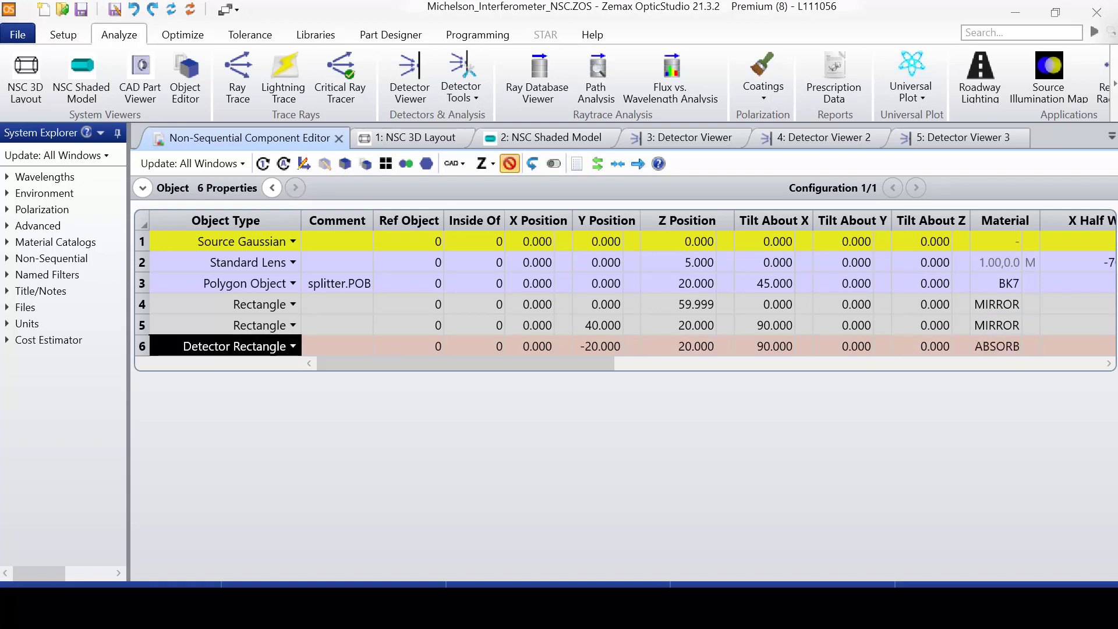
pyautogui.press('Right')
pyautogui.press('Right')
pyautogui.press('Right')
pyautogui.press('Right')
pyautogui.press('Right')
pyautogui.press('Right')
pyautogui.press('Right')
pyautogui.press('Right')
pyautogui.press('Right')
pyautogui.press('Right')
pyautogui.press('Right')
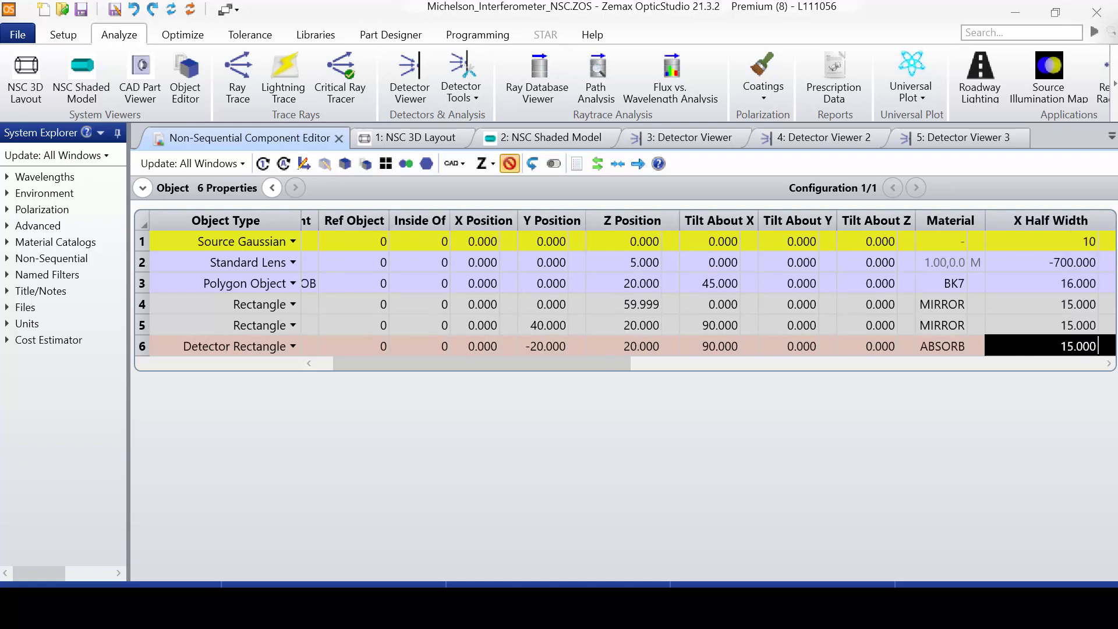
pyautogui.press('Right')
pyautogui.press('Right')
pyautogui.press('Left')
pyautogui.press('Left')
pyautogui.press('Right')
pyautogui.press('Right')
pyautogui.press('Right')
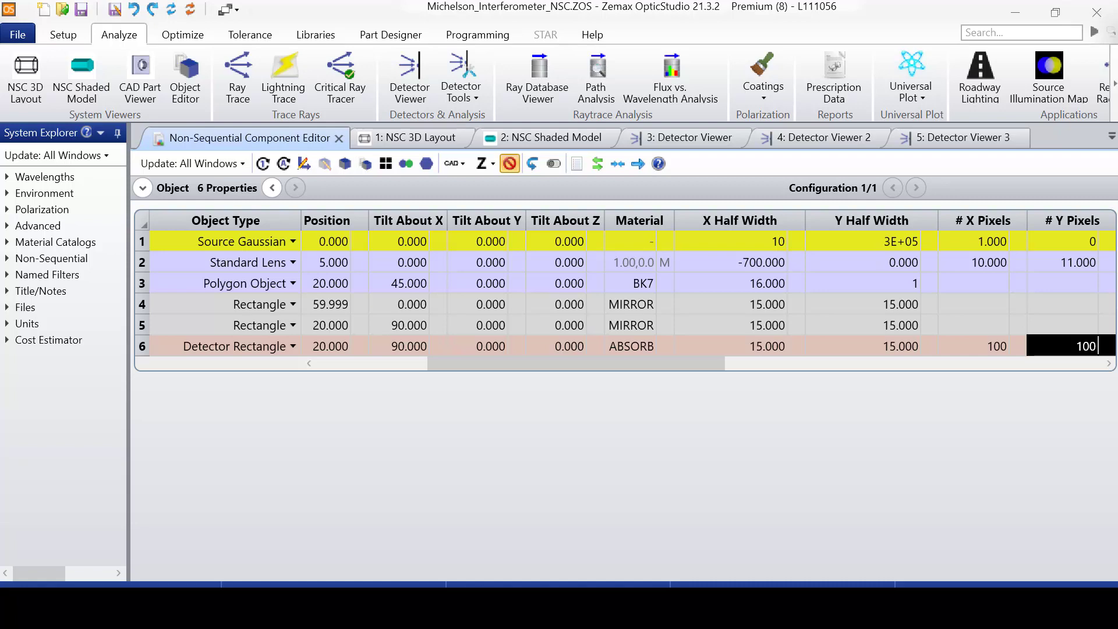
pyautogui.press('Home')
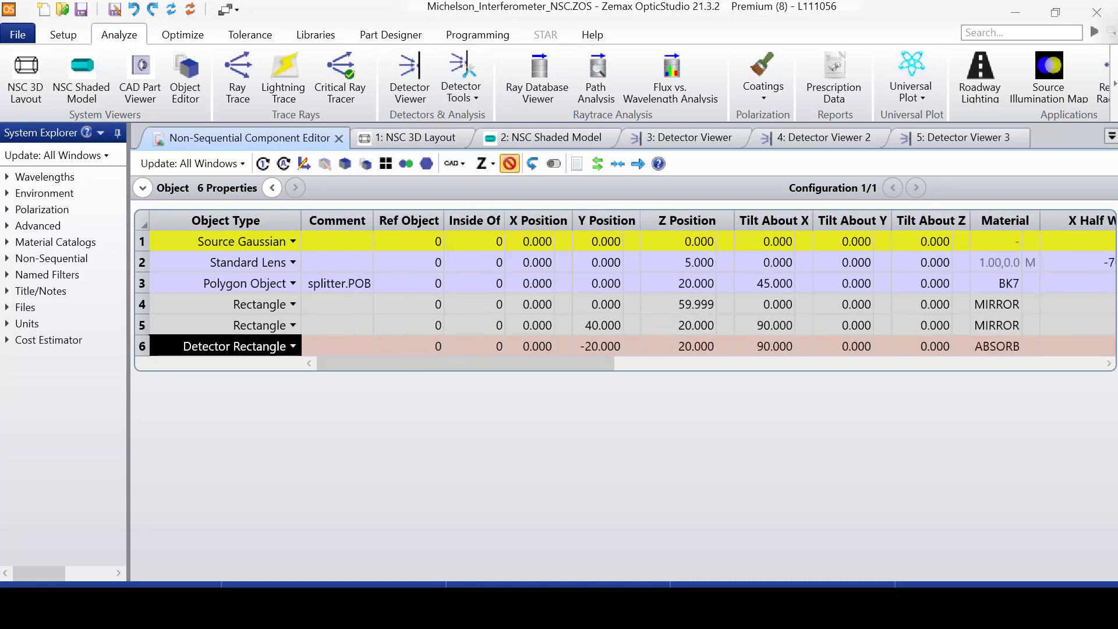
# Open Detector Viewer 7 and switch its coherent irradiance plot to Grey Scale.
pyautogui.click(1111, 136)
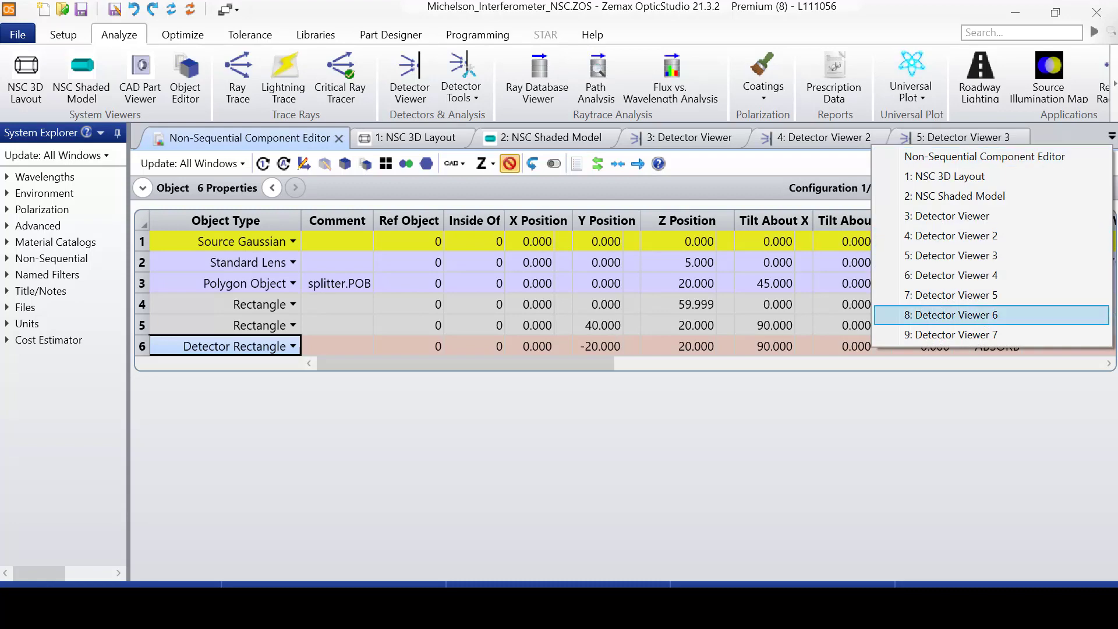
pyautogui.press('Return')
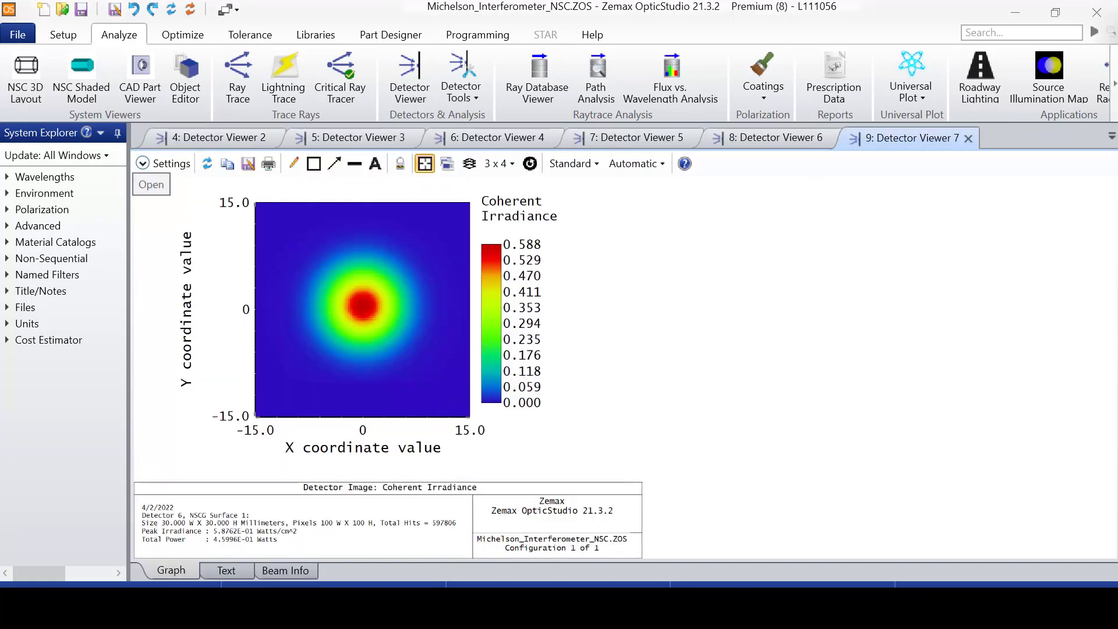
pyautogui.click(165, 163)
pyautogui.click(315, 263)
pyautogui.press('Up')
pyautogui.press('Up')
pyautogui.press('Return')
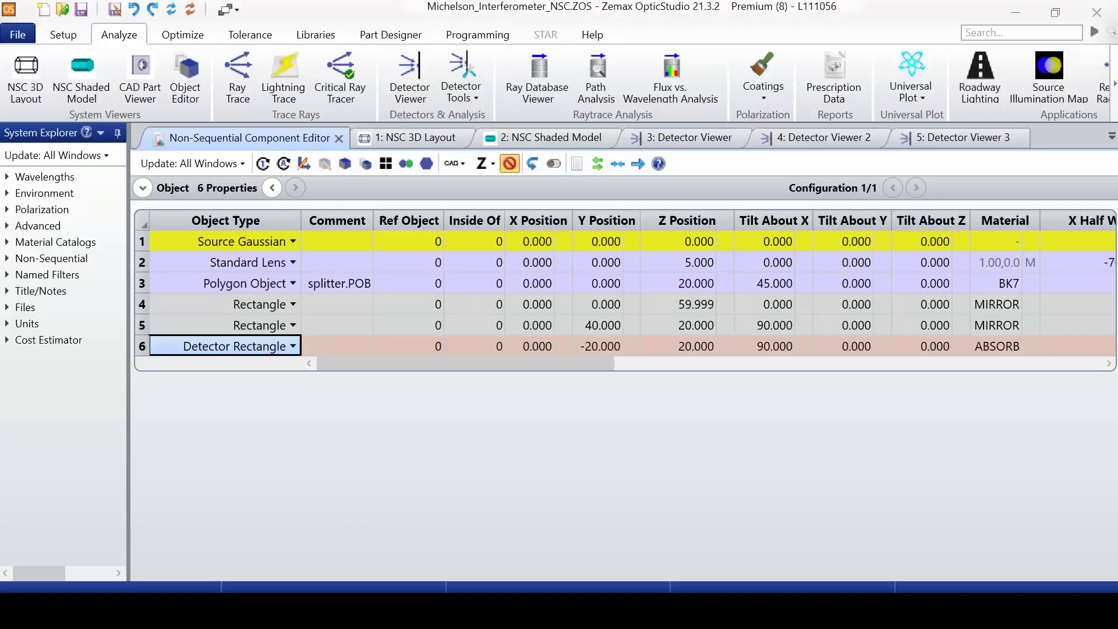
# Give the standard lens a model material with index Nd 1.52 and view the NSC 3D Layout.
pyautogui.click(1004, 262)
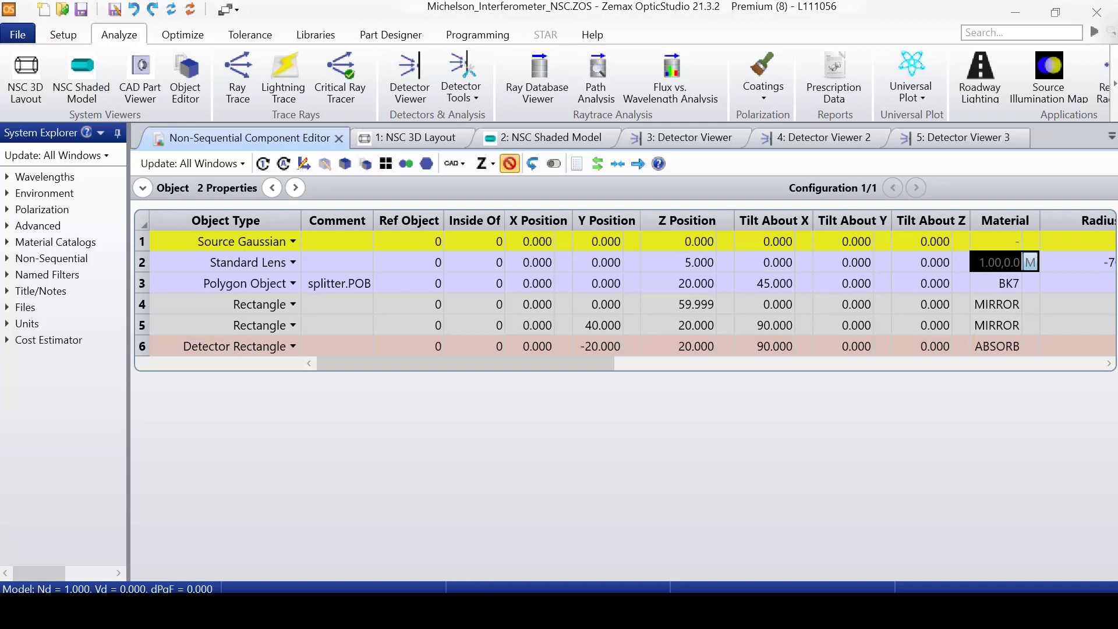
pyautogui.click(1031, 262)
pyautogui.write('52')
pyautogui.press('Return')
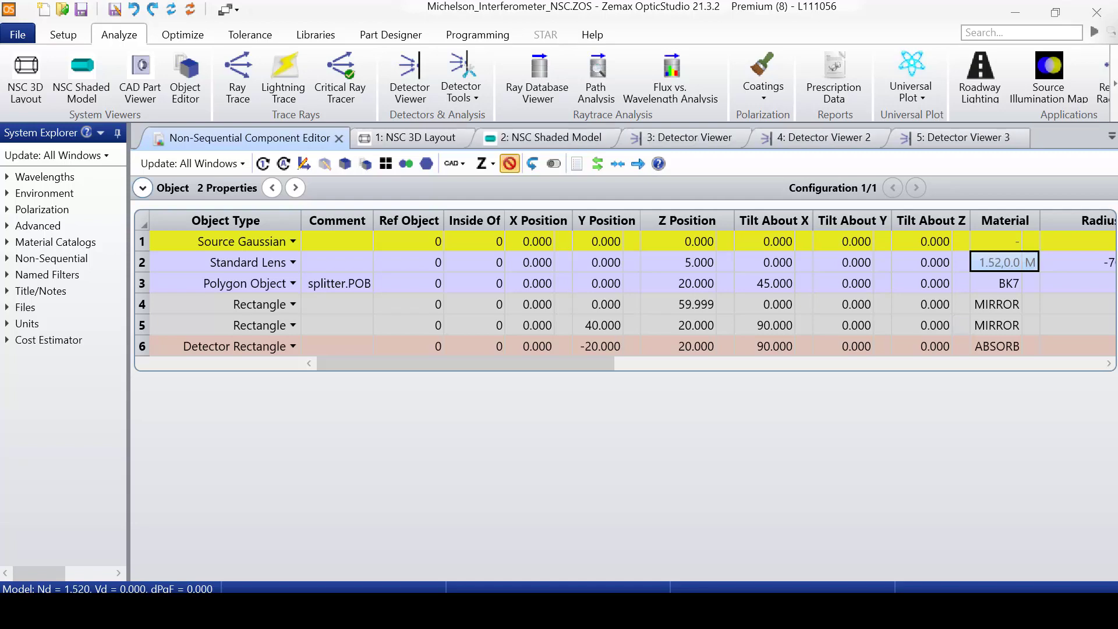
pyautogui.click(414, 137)
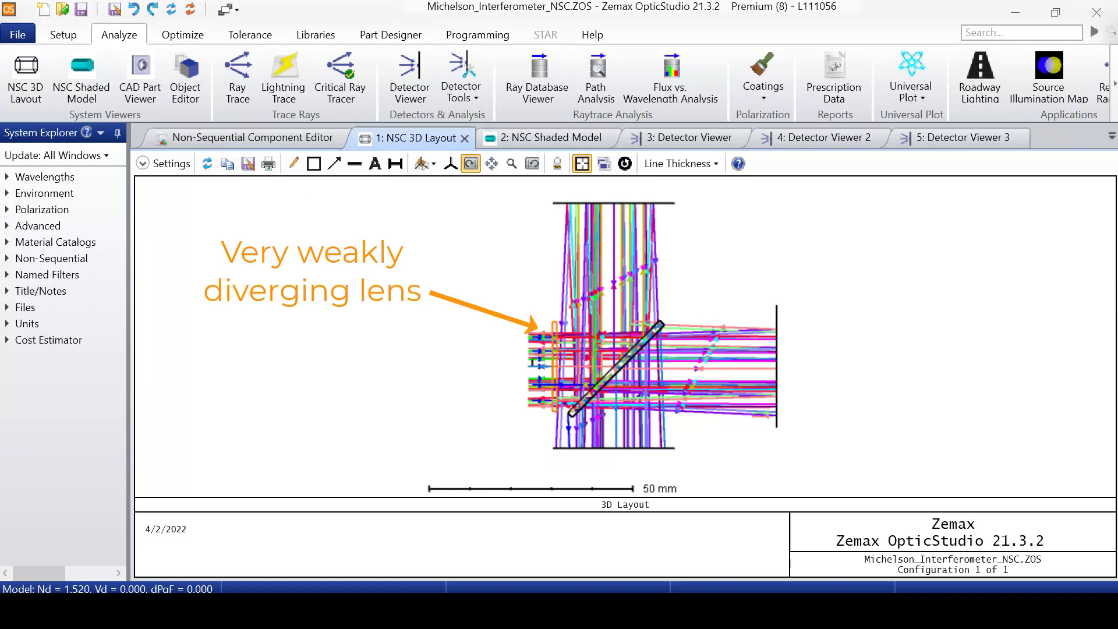
# Switch to Detector Viewer 6 from the window list to see the bullseye ring pattern.
pyautogui.click(1111, 135)
pyautogui.click(951, 314)
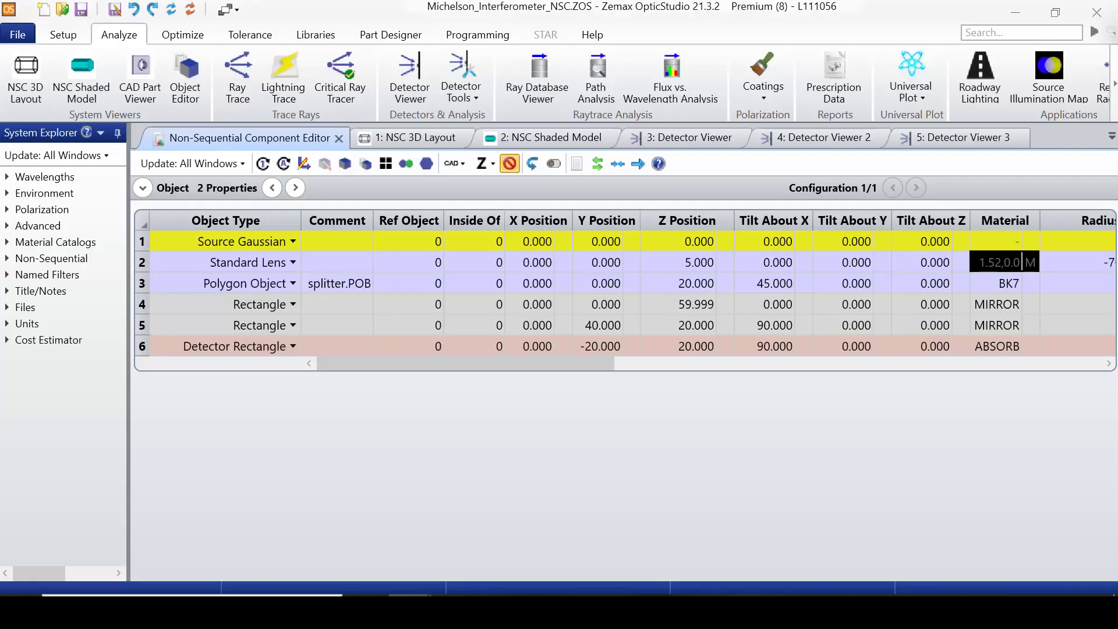
# Reset the standard lens's model material index Nd from 1.52 to 1.
pyautogui.click(1030, 262)
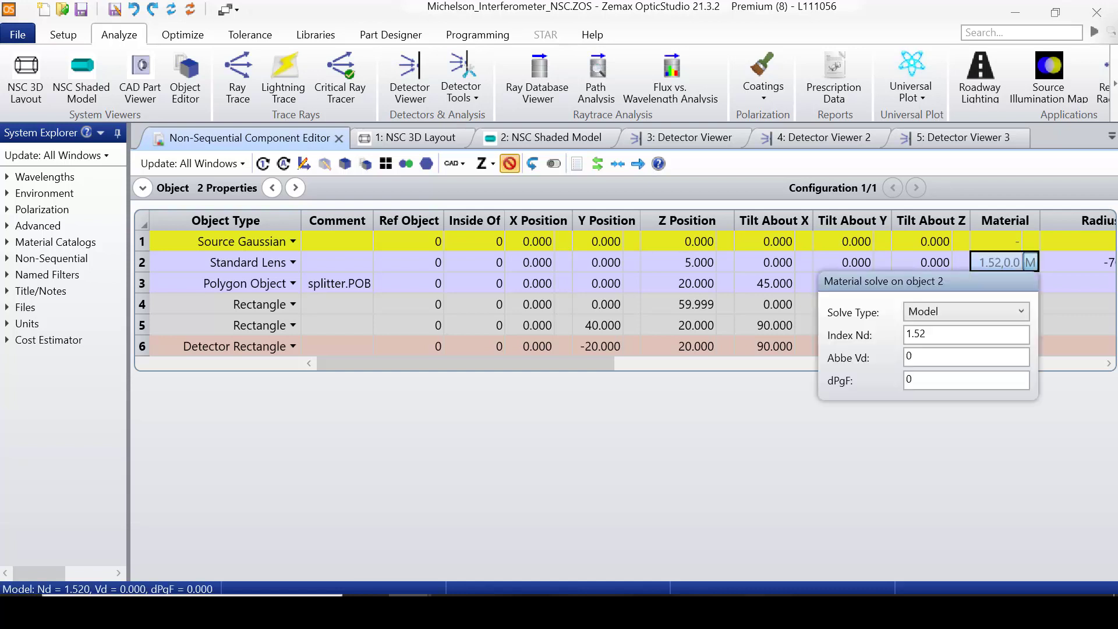
pyautogui.doubleClick(916, 334)
pyautogui.write('1')
pyautogui.press('Return')
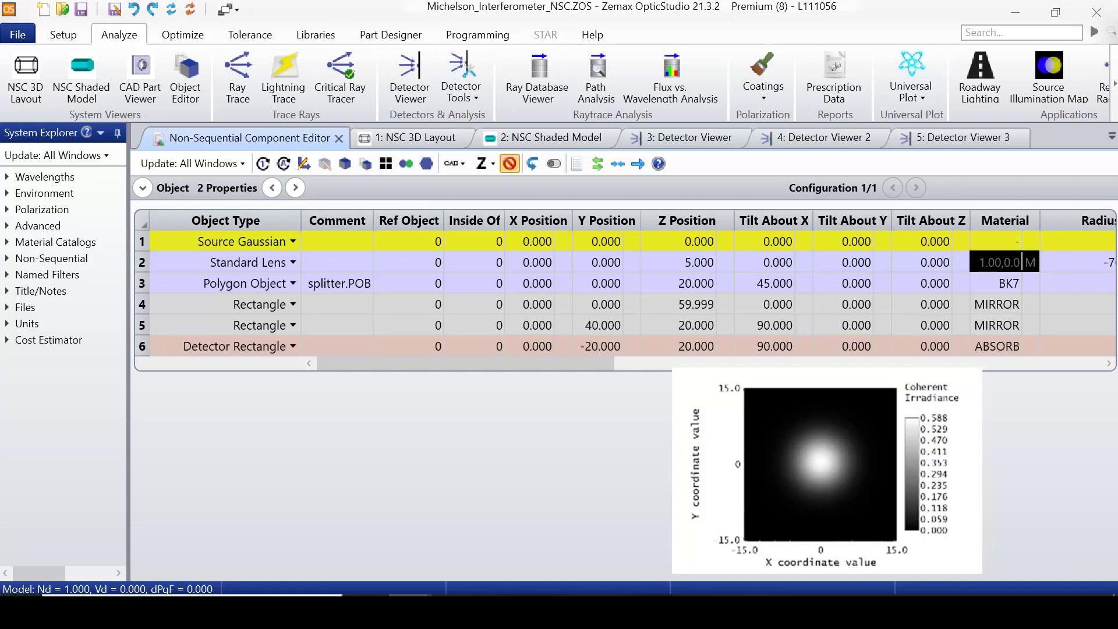
# Set the row 4 mirror's Tilt About Y to 0.004.
pyautogui.click(851, 304)
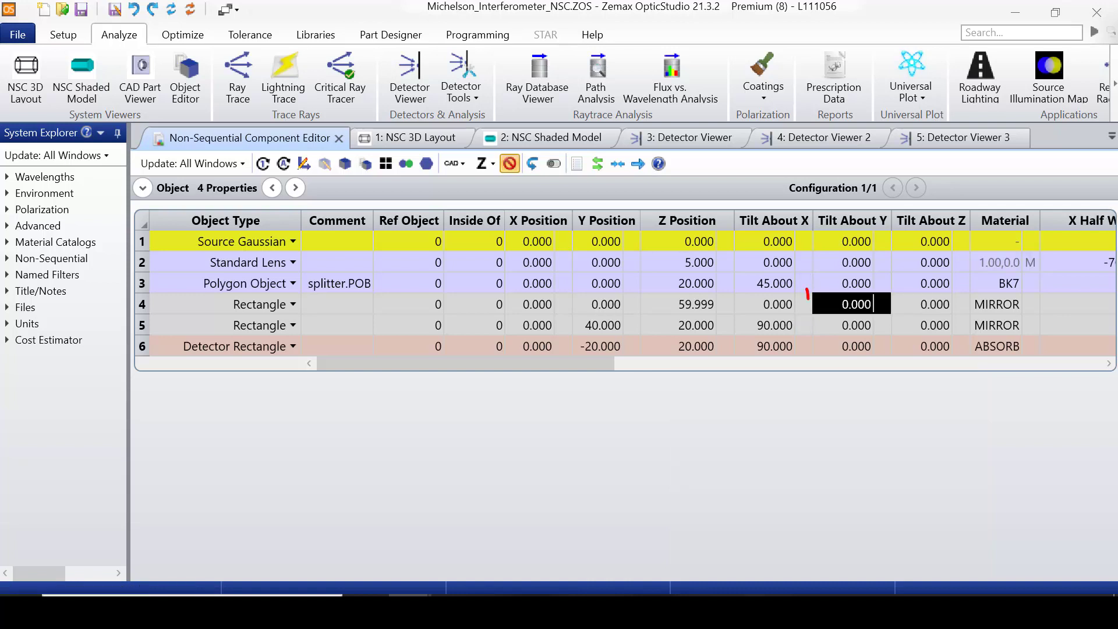
pyautogui.write('0.00')
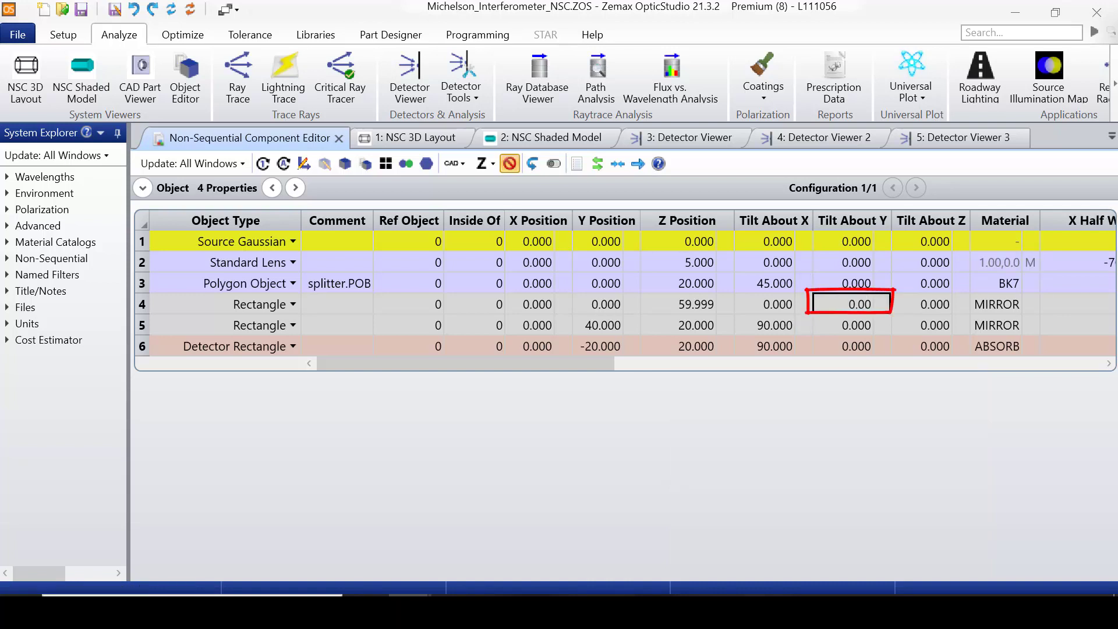
pyautogui.write('4')
pyautogui.press('Return')
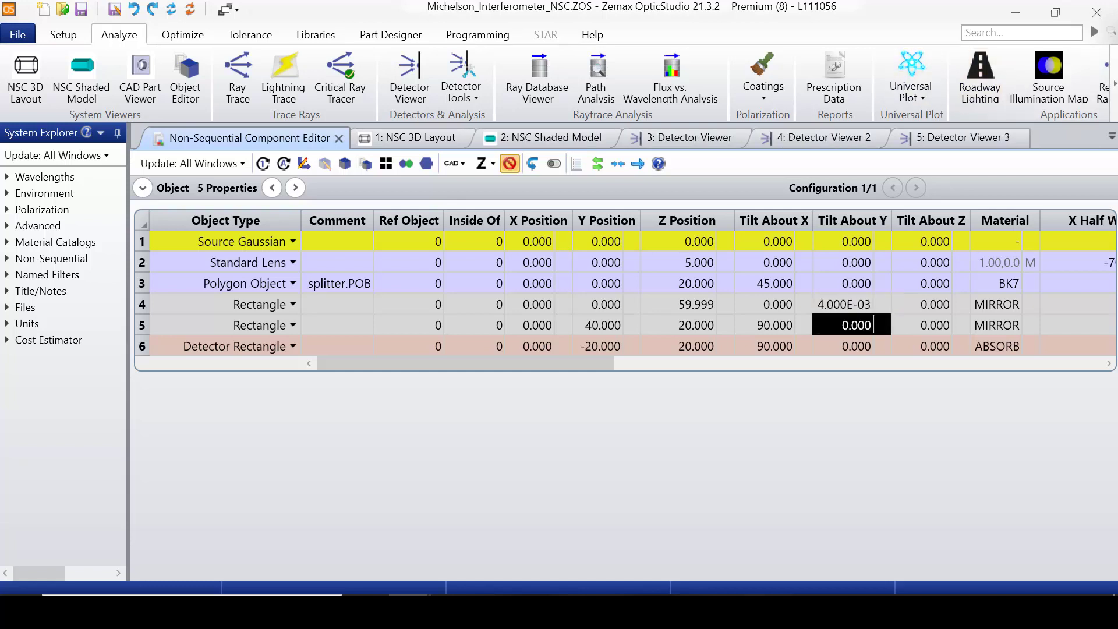
# Bring up Detector Viewer 7 and run a ray trace to show the vertical fringes.
pyautogui.click(1112, 136)
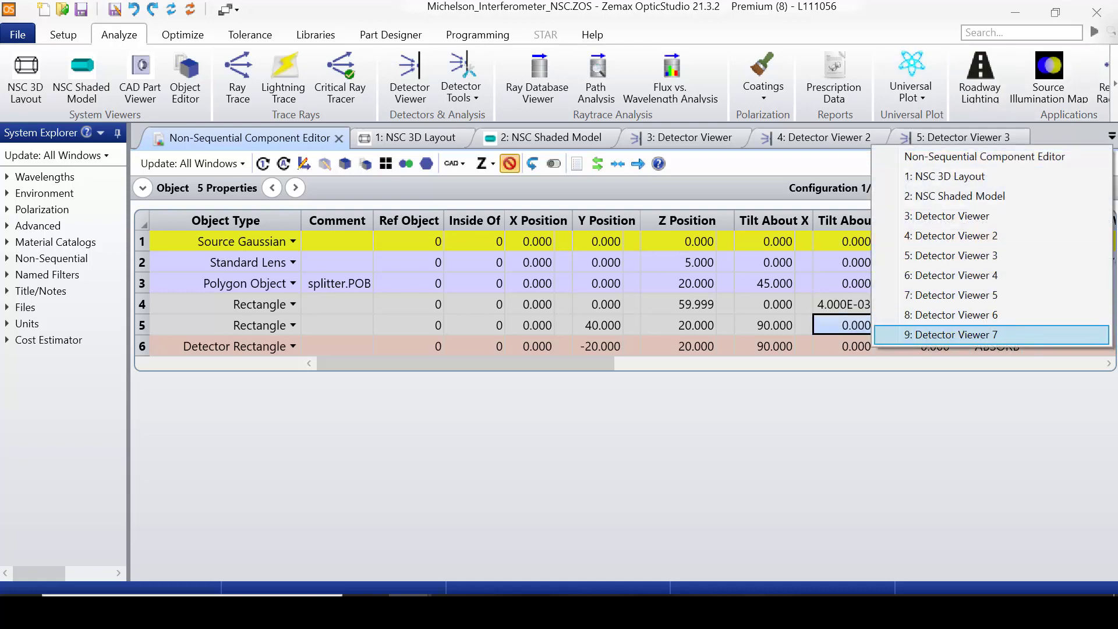
pyautogui.press('Return')
pyautogui.hotkey('ctrl', 'r')
pyautogui.press('Return')
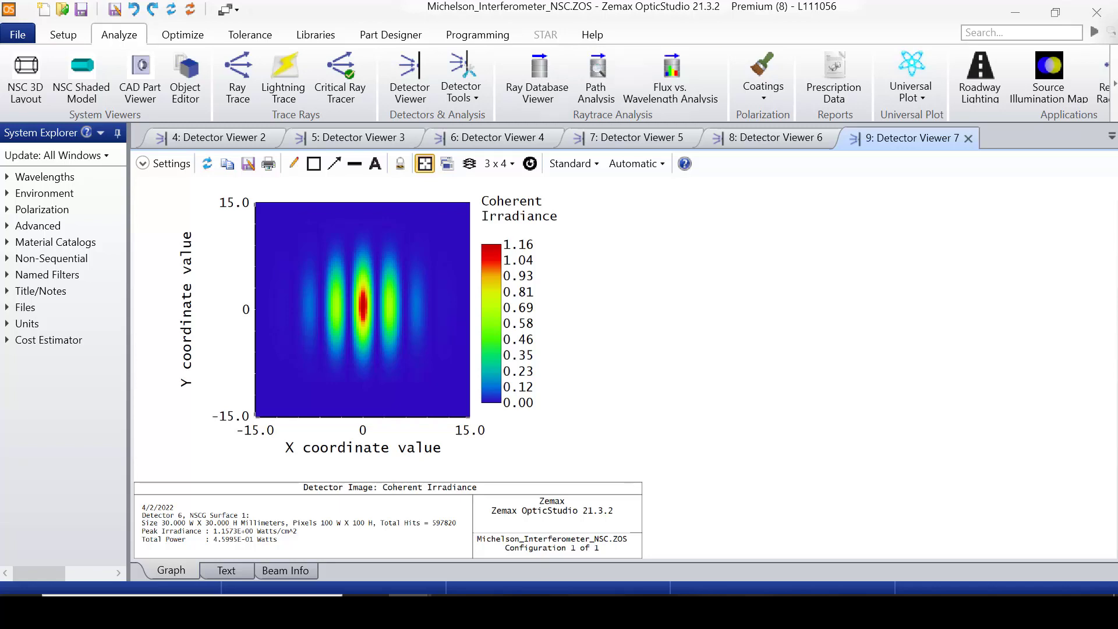
# Raise the row 4 mirror's Tilt About Y to 0.008 and retrace Detector Viewer 7.
pyautogui.hotkey('ctrl', 'Tab')
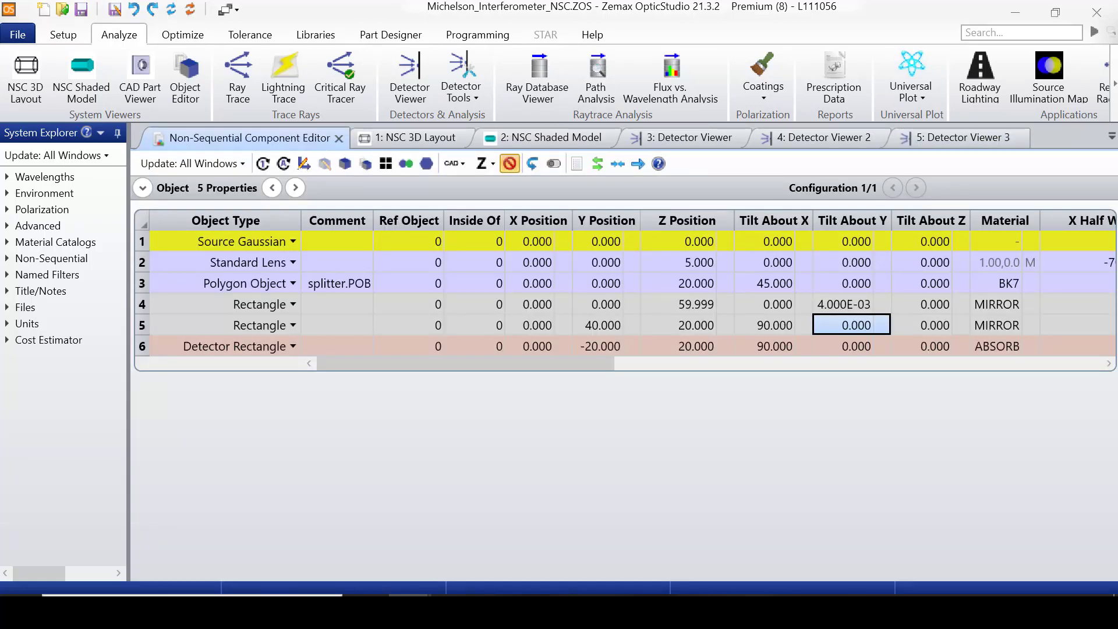
pyautogui.click(852, 304)
pyautogui.write('0.00')
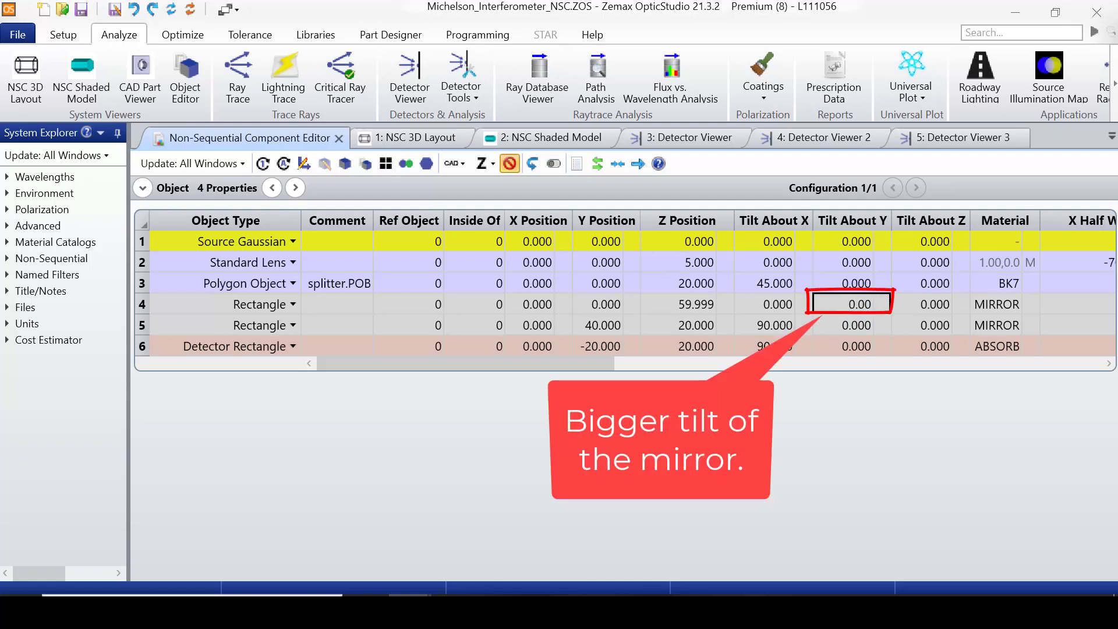
pyautogui.write('8')
pyautogui.press('Return')
pyautogui.hotkey('ctrl', 'Tab')
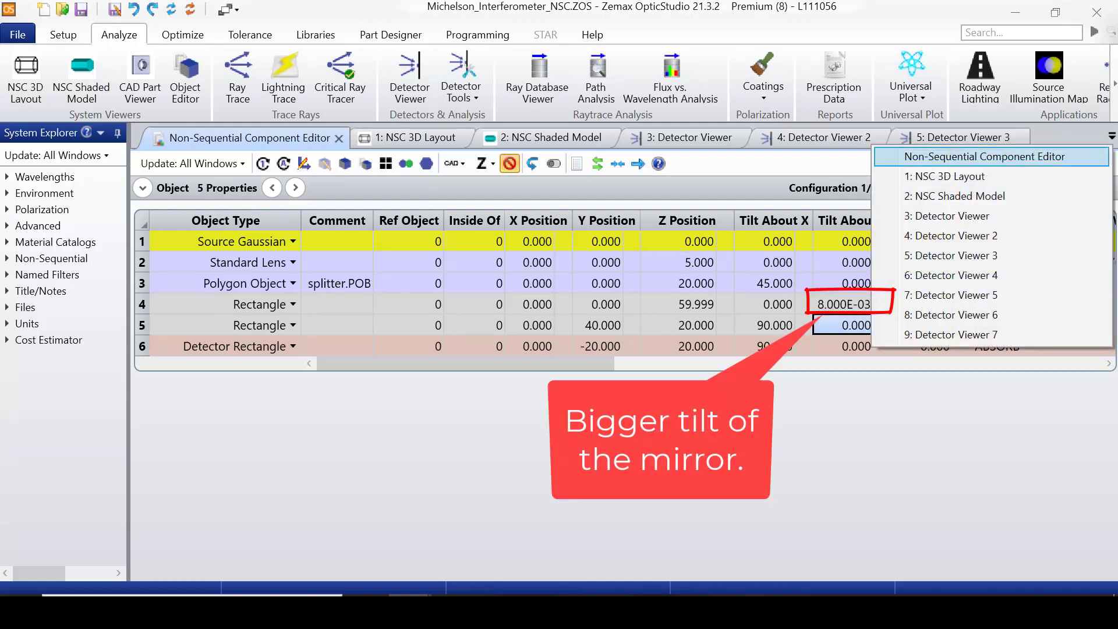
pyautogui.hotkey('ctrl', 'shift', 'Tab')
pyautogui.hotkey('ctrl', 'shift', 'Tab')
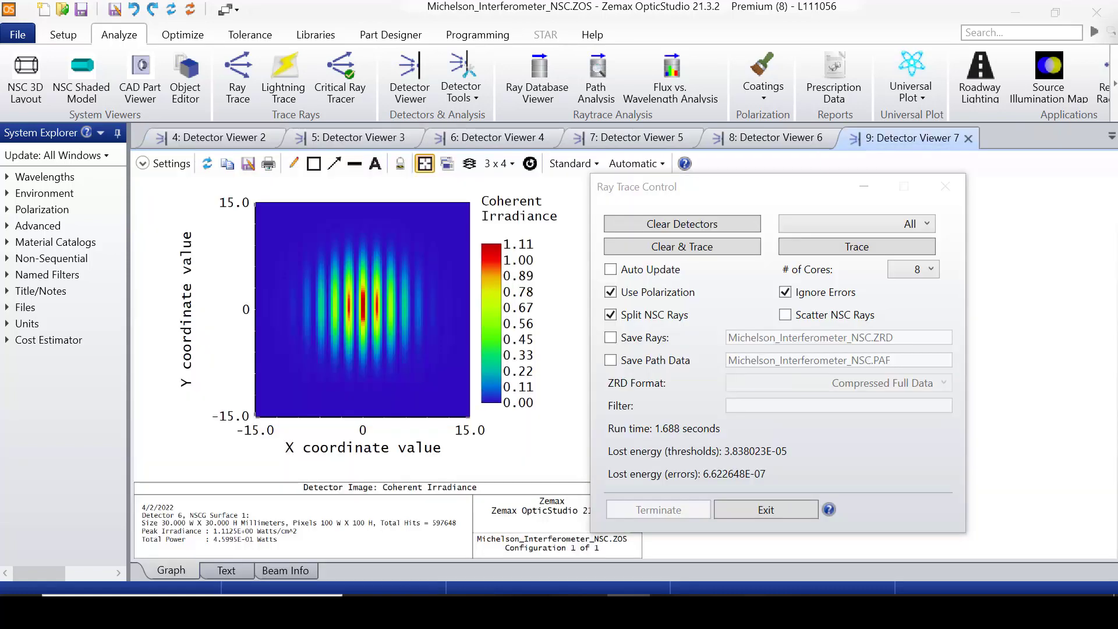